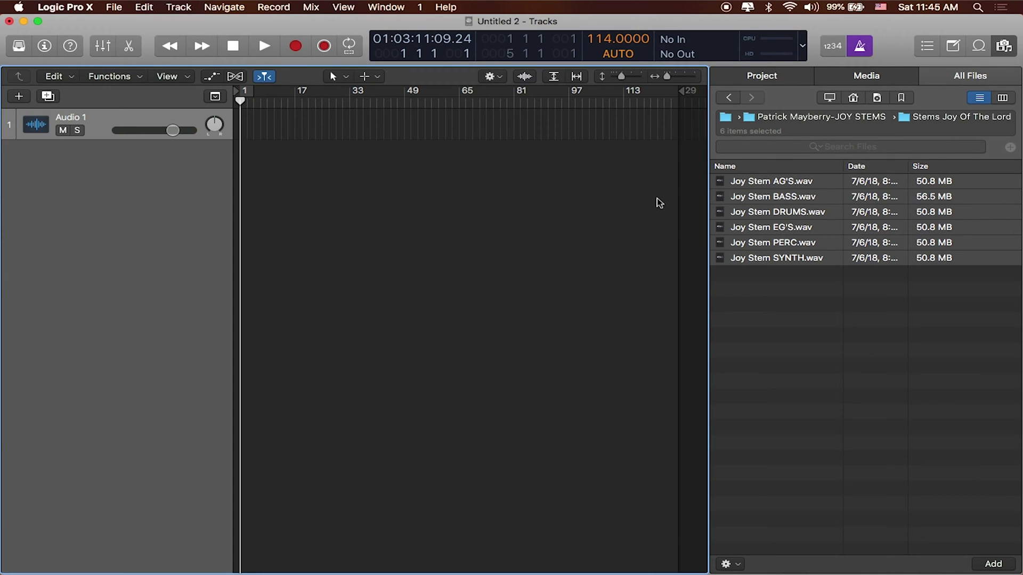
Step: Select the six Joy Stem WAV files together in the All Files browser
{"action": "left_click_drag", "start_coordinate": [778, 272], "coordinate": [239, 158]}
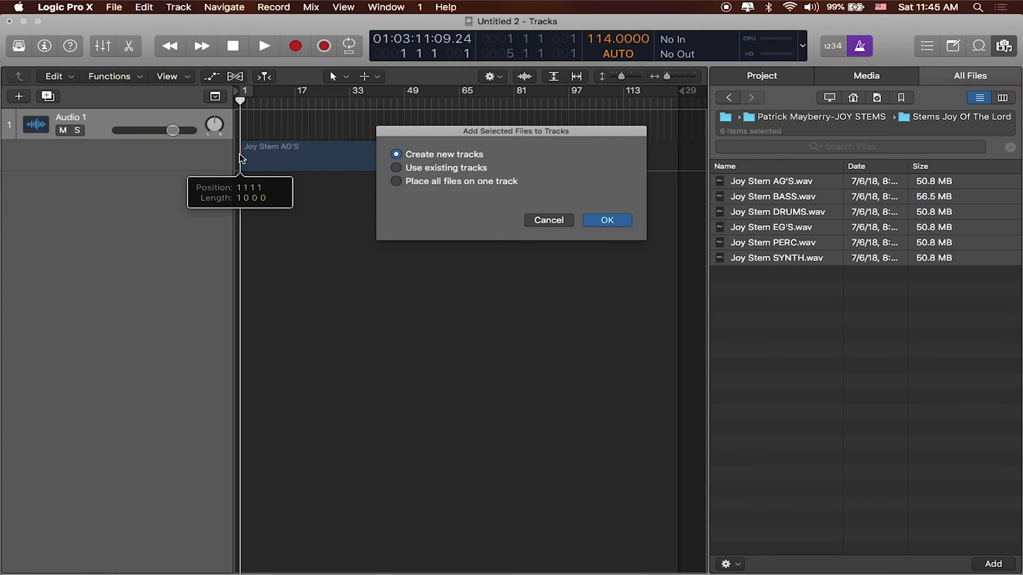
Step: Add the stems as new tracks, then check the AG'S, BASS, DRUMS and EG'S regions
{"action": "left_click", "coordinate": [607, 221]}
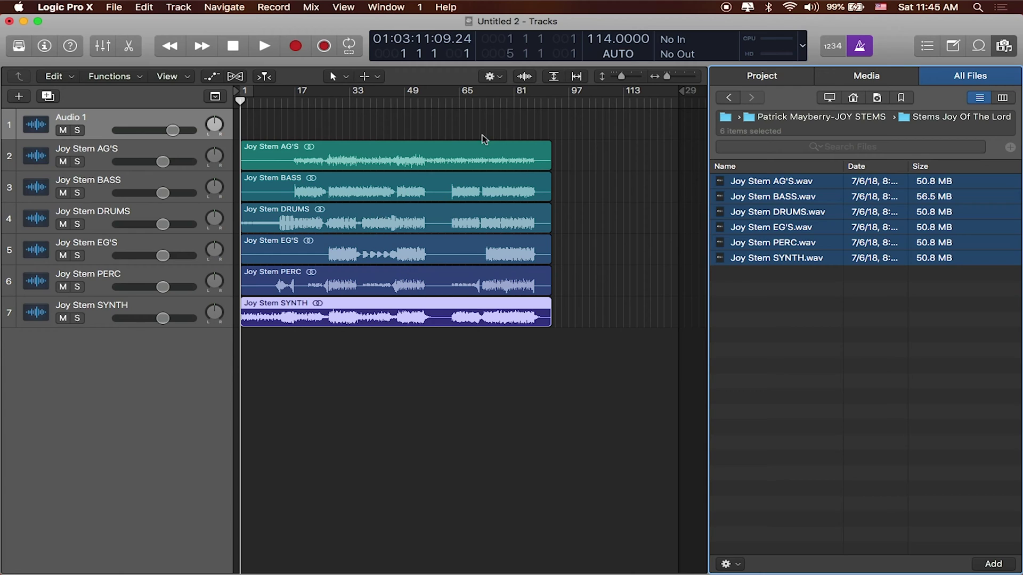
{"action": "left_click", "coordinate": [451, 162]}
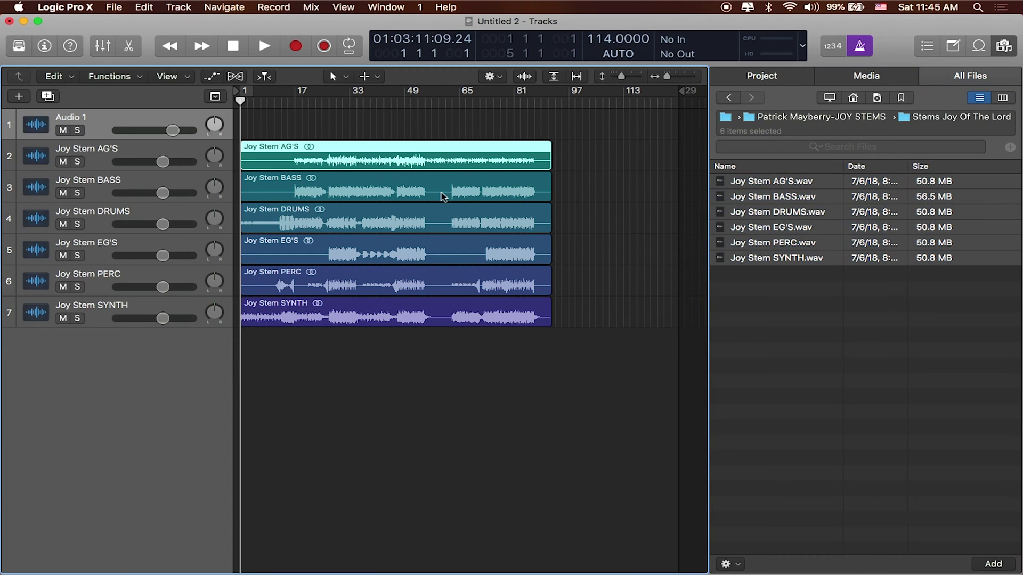
{"action": "left_click", "coordinate": [442, 197]}
{"action": "left_click", "coordinate": [440, 227]}
{"action": "left_click", "coordinate": [440, 250]}
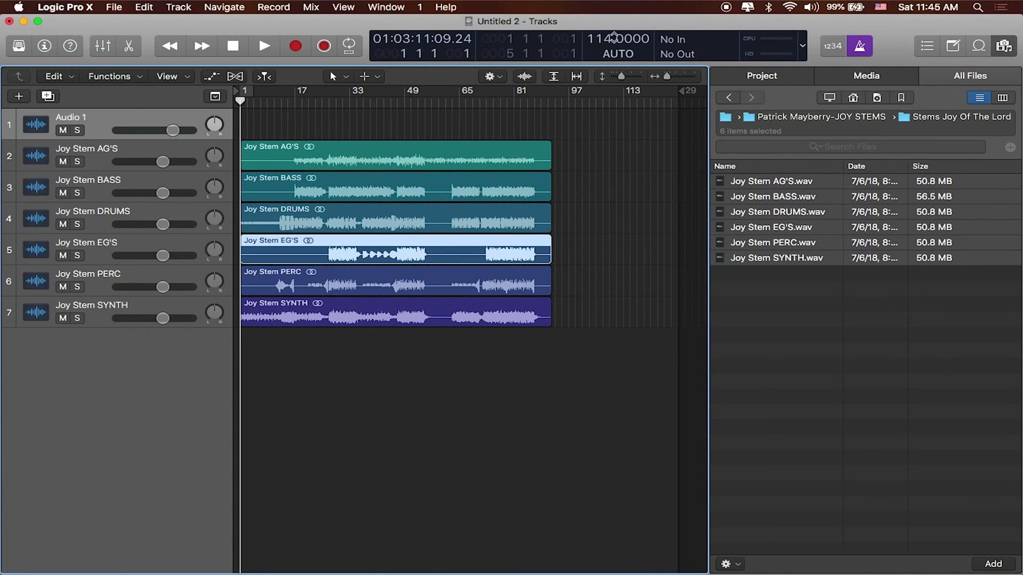
Step: Check all six stem regions from AG'S to SYNTH and show flex controls on every track
{"action": "left_click", "coordinate": [382, 166]}
{"action": "left_click", "coordinate": [377, 190]}
{"action": "left_click", "coordinate": [375, 213]}
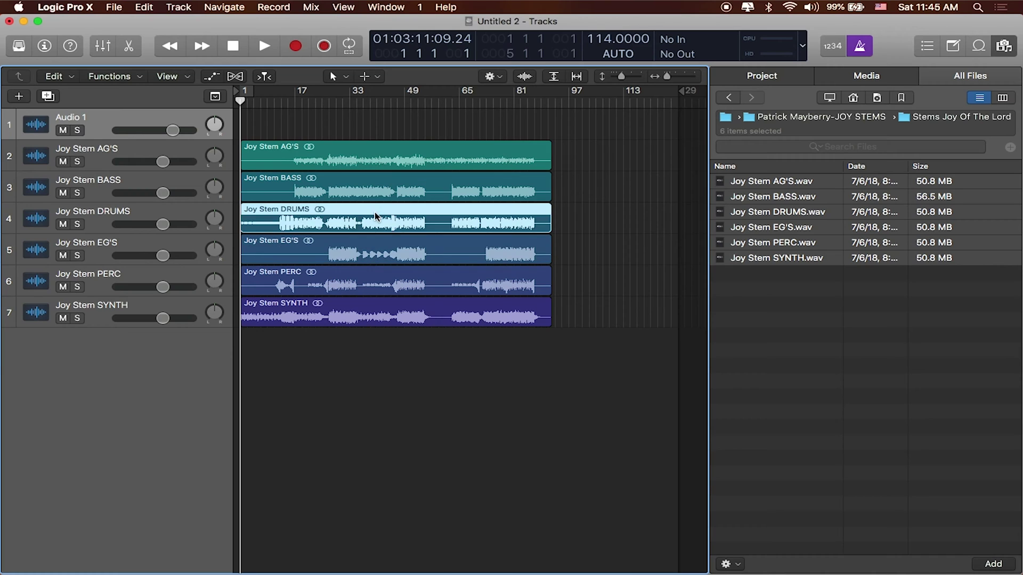
{"action": "left_click", "coordinate": [377, 249]}
{"action": "left_click", "coordinate": [378, 295]}
{"action": "left_click", "coordinate": [380, 315]}
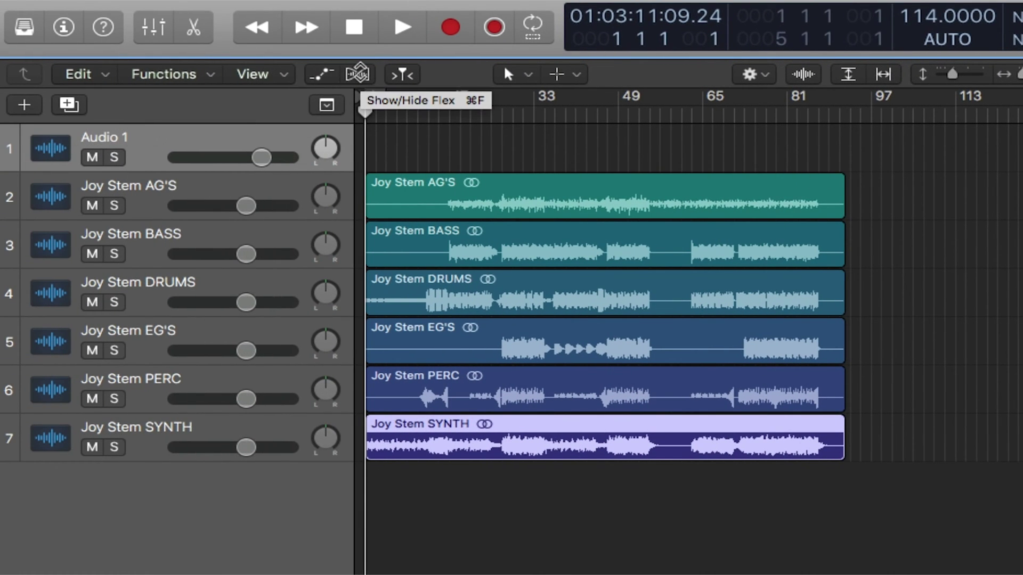
{"action": "left_click", "coordinate": [358, 75]}
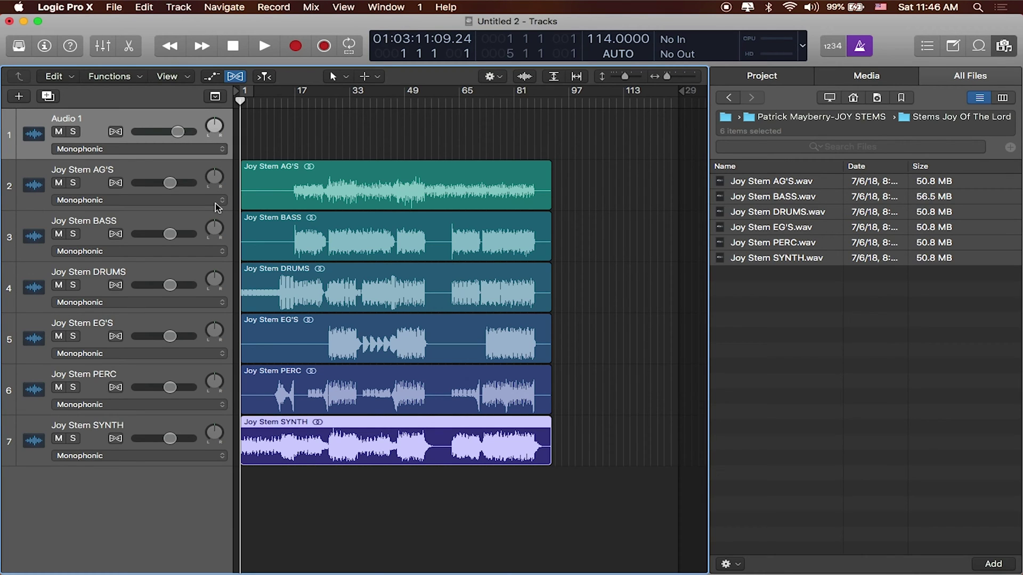
Step: Reorder the tracks so DRUMS is track 2 and PERC is track 3
{"action": "left_click", "coordinate": [183, 277]}
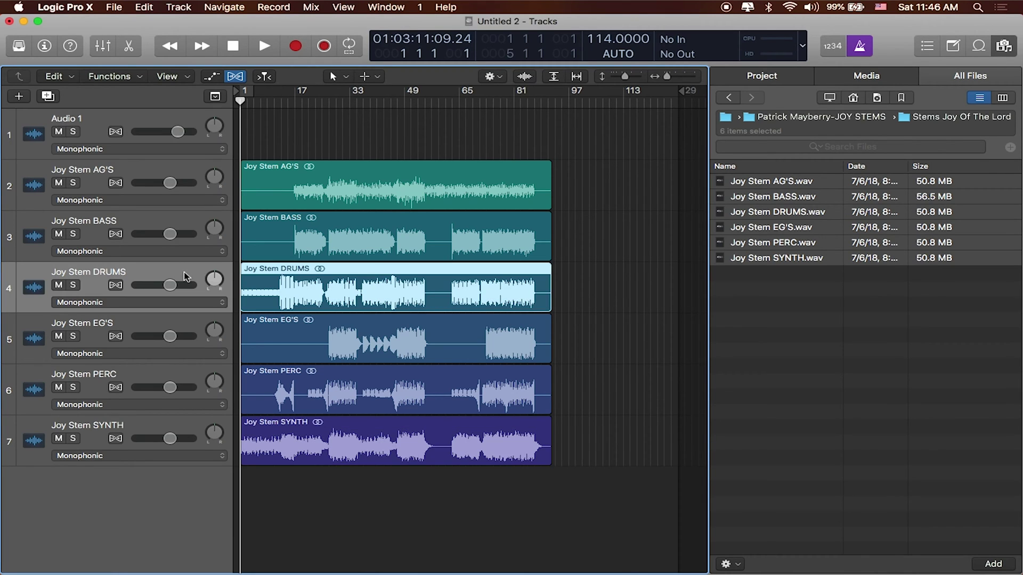
{"action": "left_click_drag", "start_coordinate": [184, 277], "coordinate": [180, 178]}
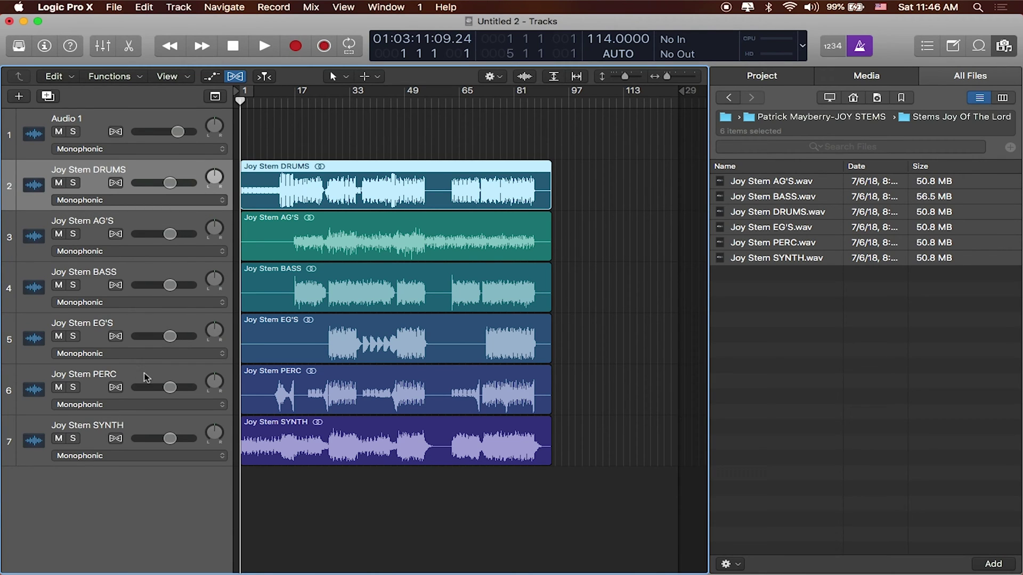
{"action": "left_click", "coordinate": [162, 377]}
{"action": "left_click_drag", "start_coordinate": [161, 378], "coordinate": [180, 230]}
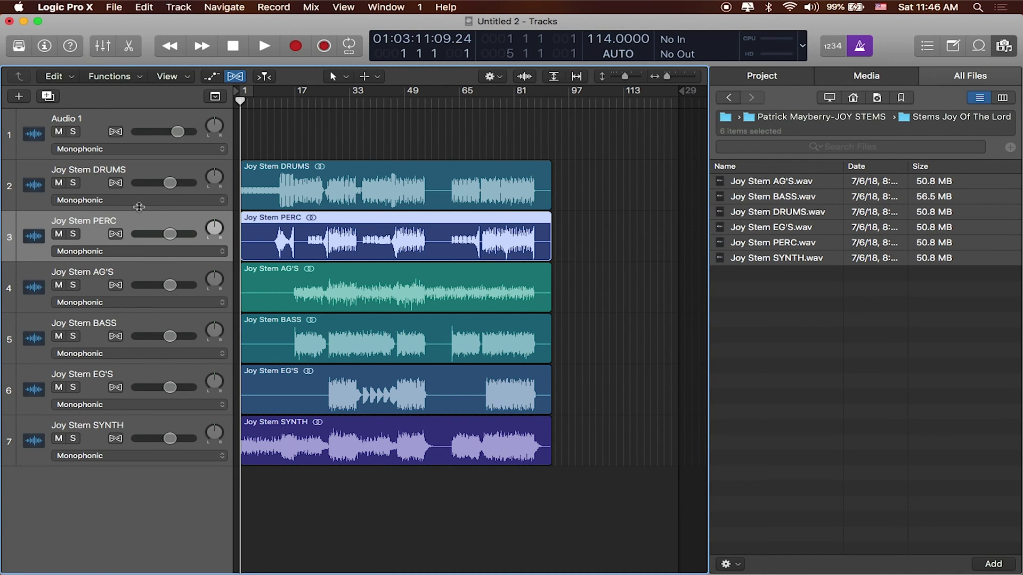
{"action": "left_click", "coordinate": [168, 168]}
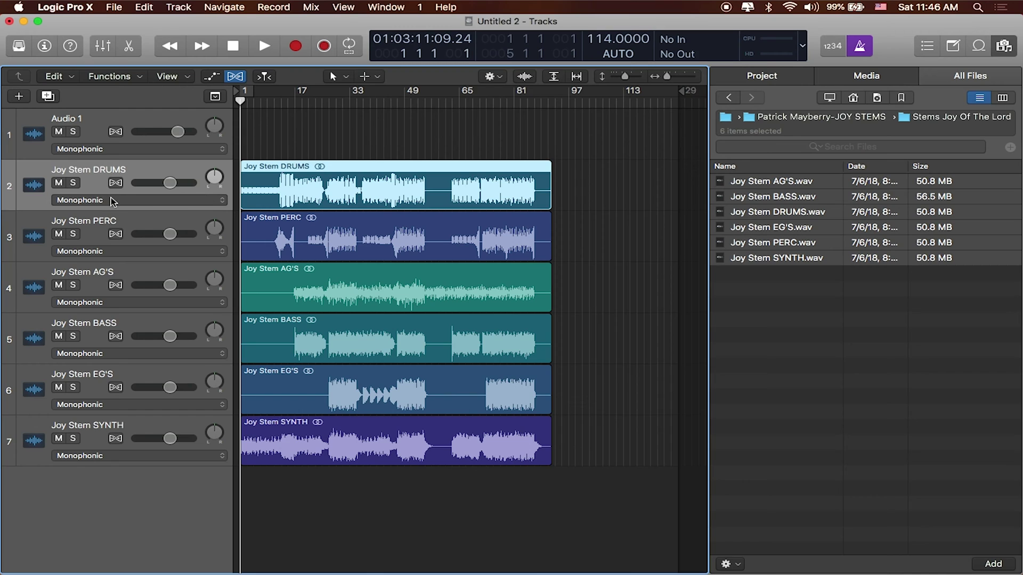
Step: Set both the DRUMS and PERC tracks to Rhythmic flex mode
{"action": "left_click", "coordinate": [208, 202]}
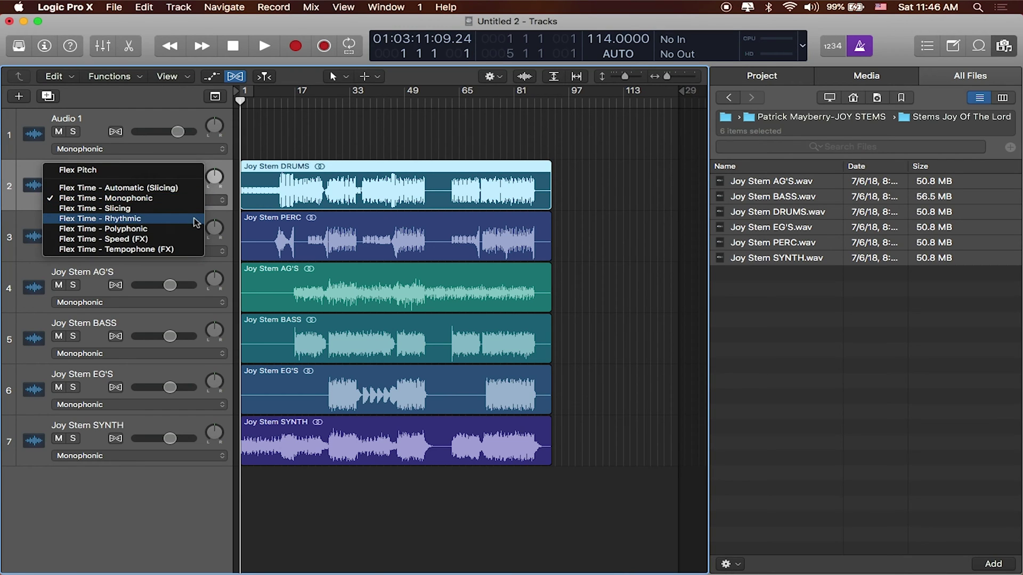
{"action": "left_click", "coordinate": [195, 219]}
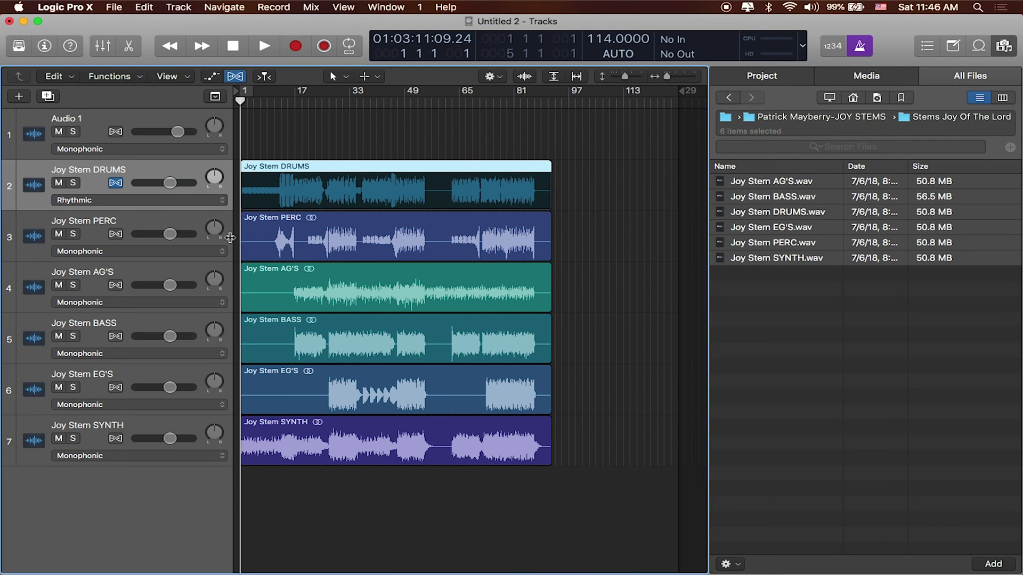
{"action": "left_click", "coordinate": [199, 267]}
{"action": "left_click", "coordinate": [191, 257]}
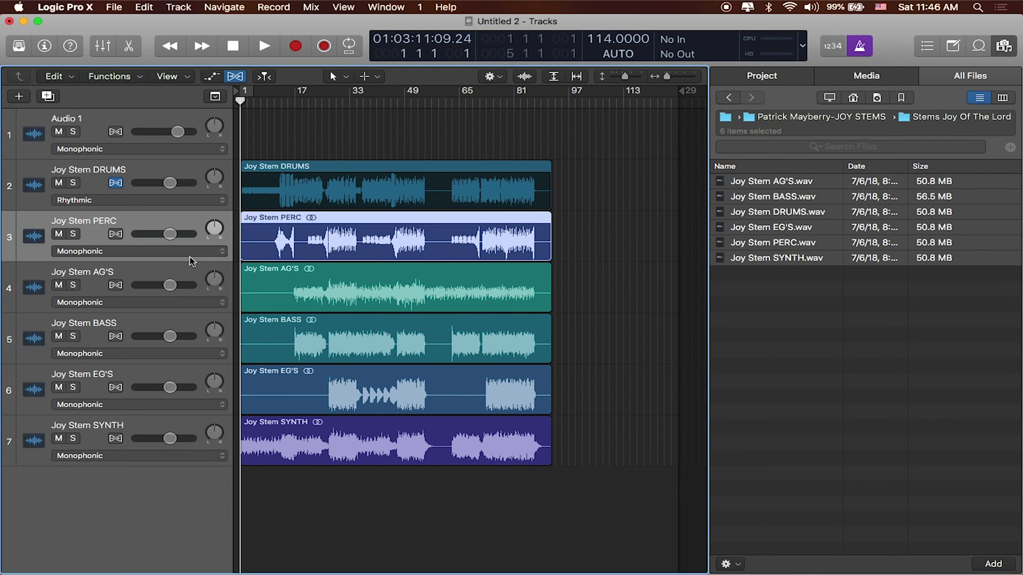
{"action": "left_click", "coordinate": [190, 251]}
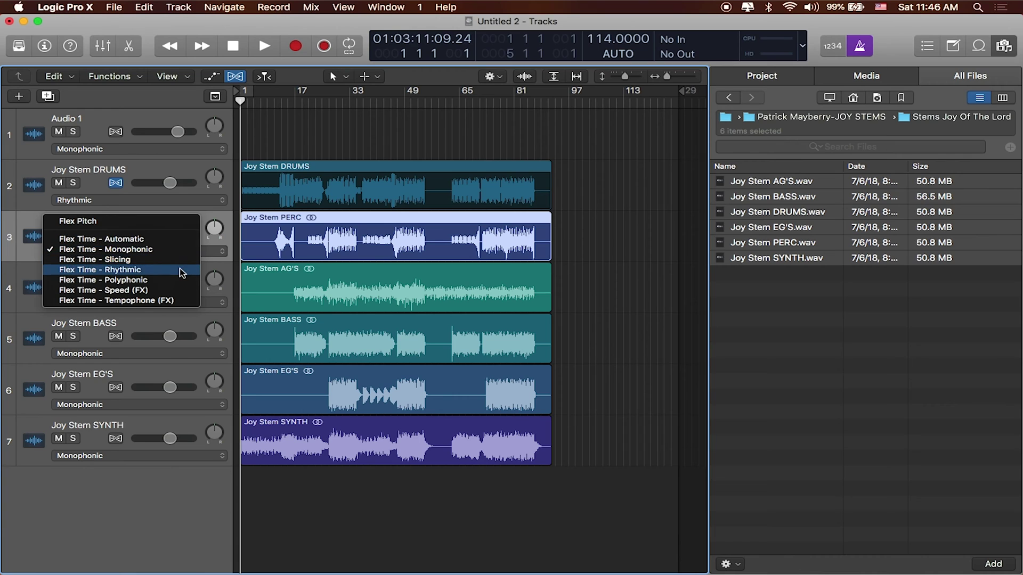
{"action": "left_click", "coordinate": [183, 271]}
Step: Set AG'S to Polyphonic (Auto) flex, and enable BASS flex in Monophonic mode
{"action": "left_click", "coordinate": [172, 274]}
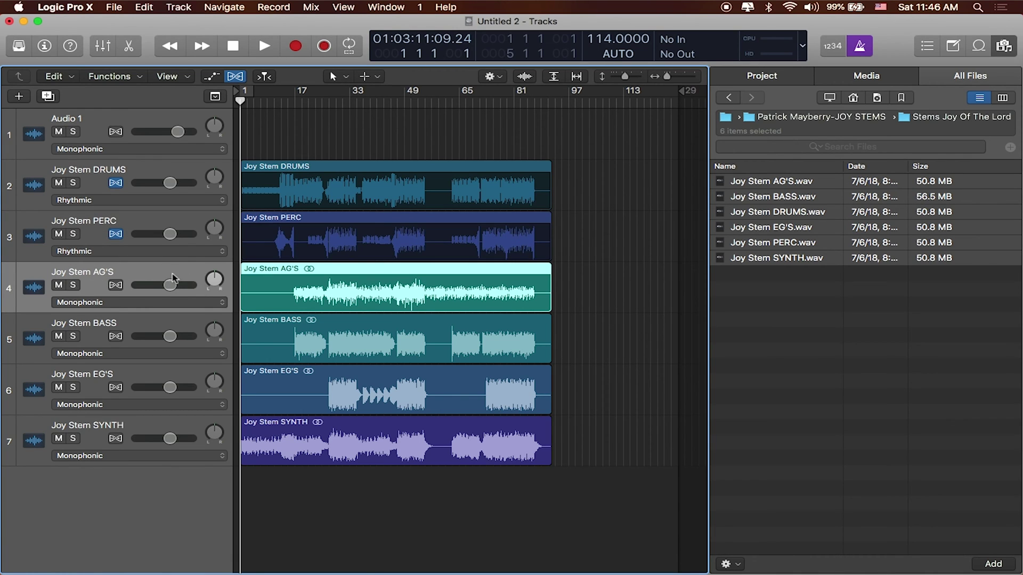
{"action": "left_click", "coordinate": [198, 306]}
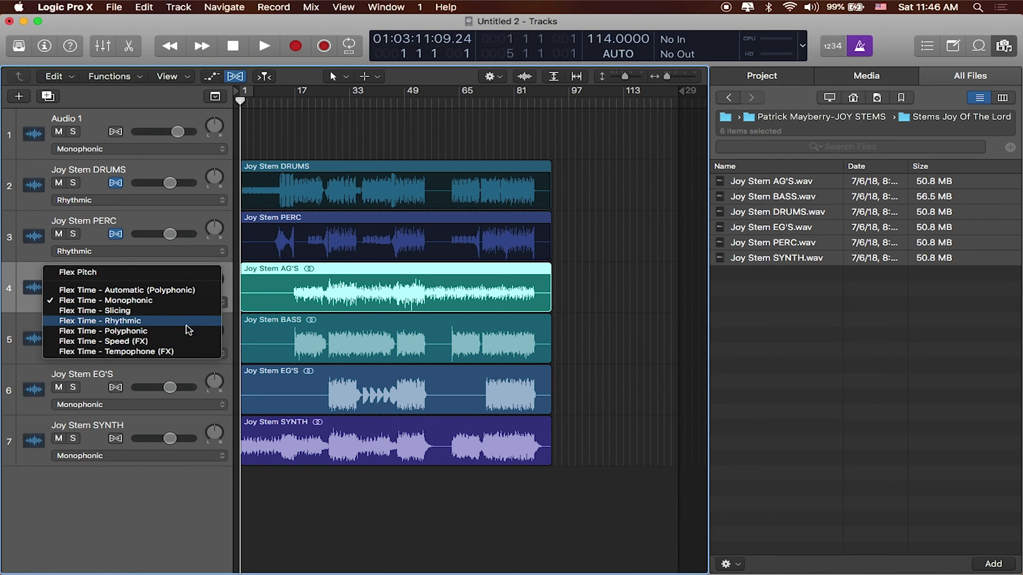
{"action": "left_click", "coordinate": [185, 291]}
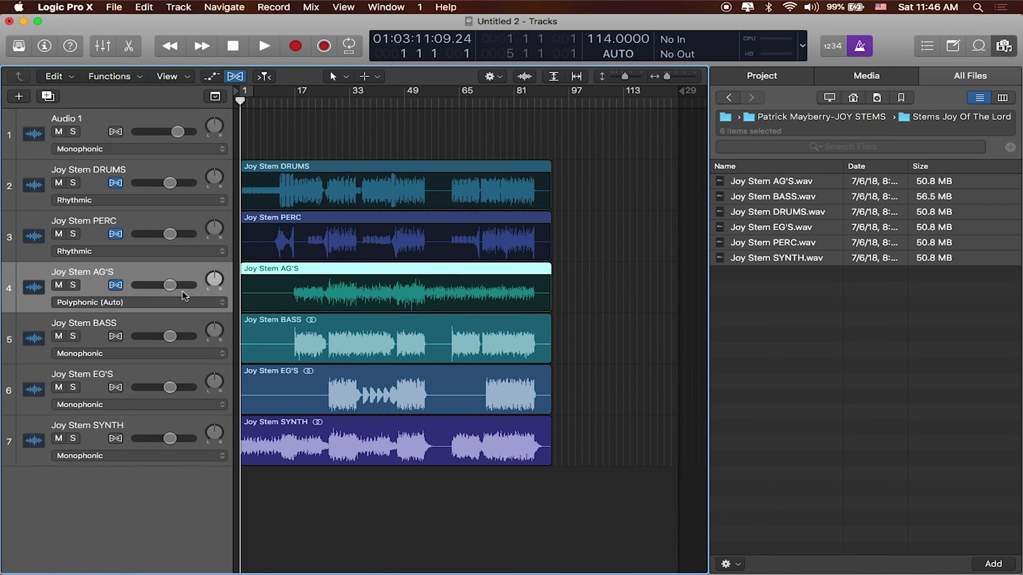
{"action": "left_click", "coordinate": [116, 336]}
{"action": "left_click", "coordinate": [160, 353]}
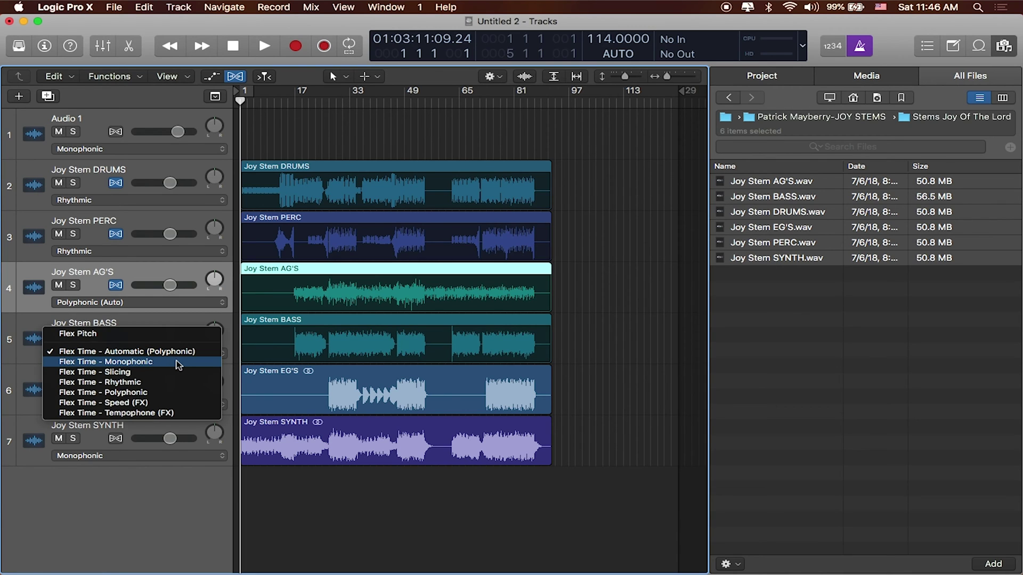
{"action": "left_click", "coordinate": [180, 365]}
{"action": "left_click", "coordinate": [182, 405]}
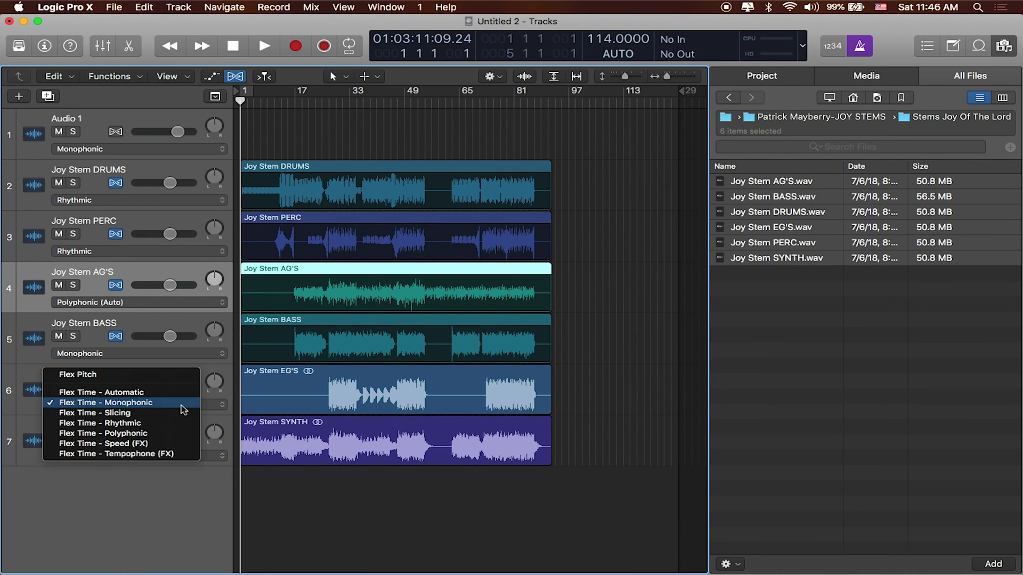
Step: Set EG'S to Flex Time Slicing and SYNTH to Flex Time Polyphonic
{"action": "left_click", "coordinate": [175, 414]}
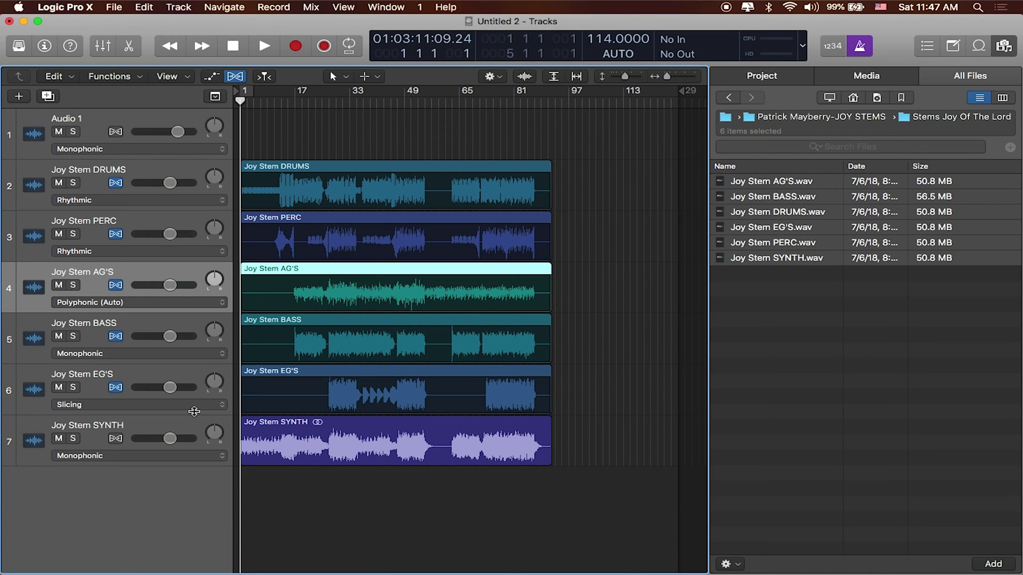
{"action": "left_click", "coordinate": [220, 455]}
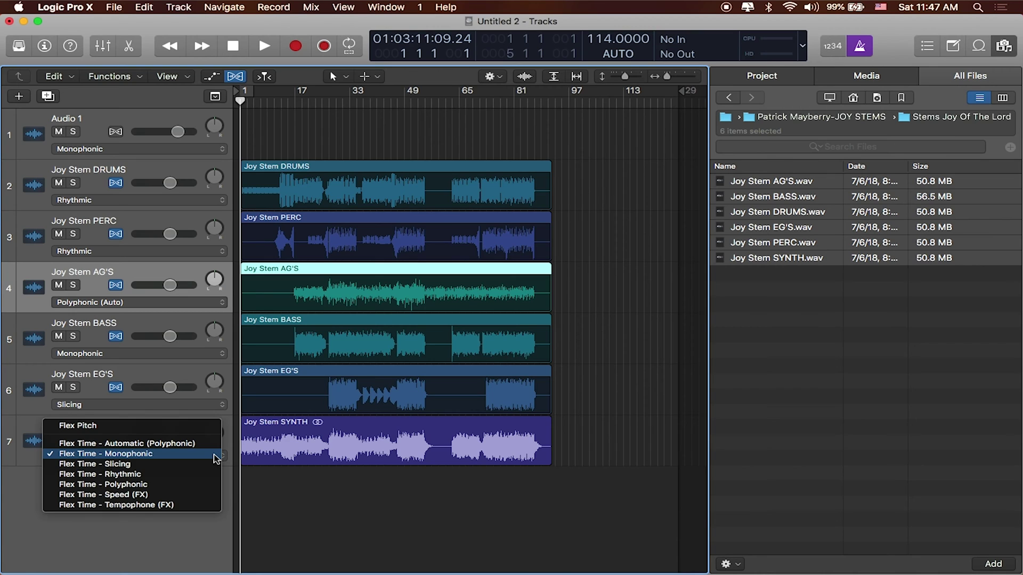
{"action": "left_click", "coordinate": [200, 491]}
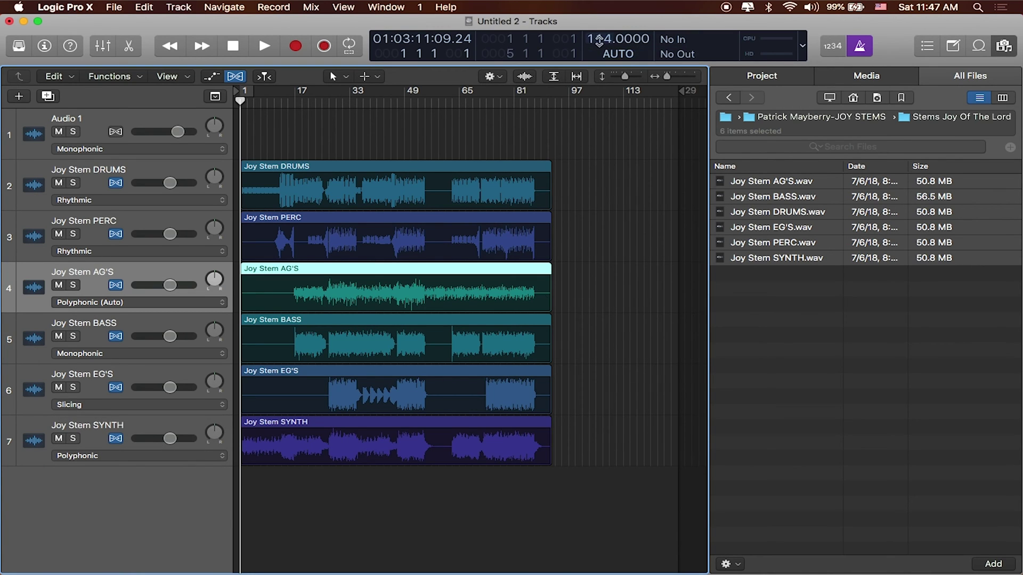
{"action": "double_click", "coordinate": [601, 42]}
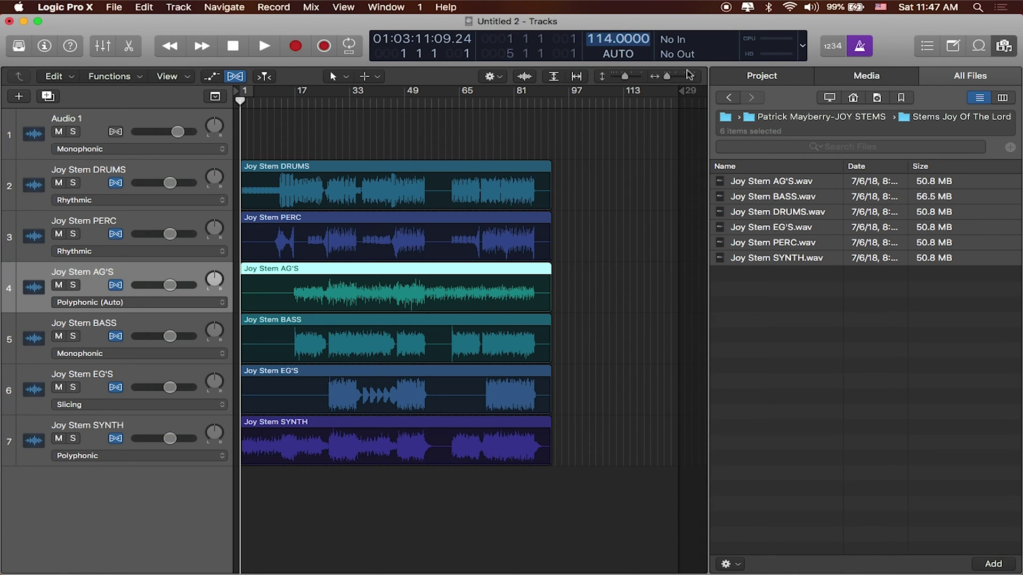
Step: Set the tempo to 132 BPM, enable Flex view, and briefly play the stems
{"action": "type", "text": "132"}
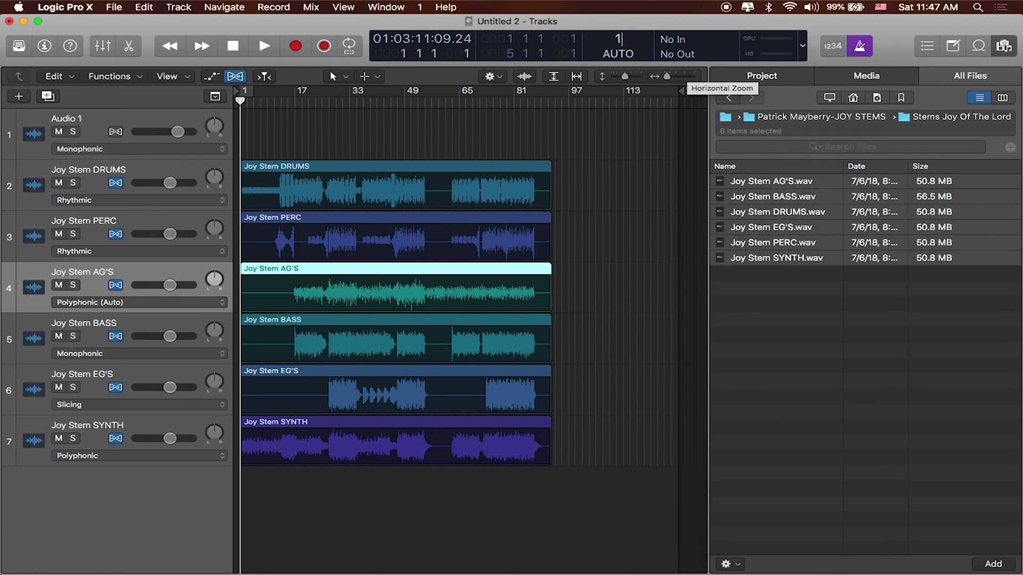
{"action": "key", "text": "Return"}
{"action": "key", "text": "super+f"}
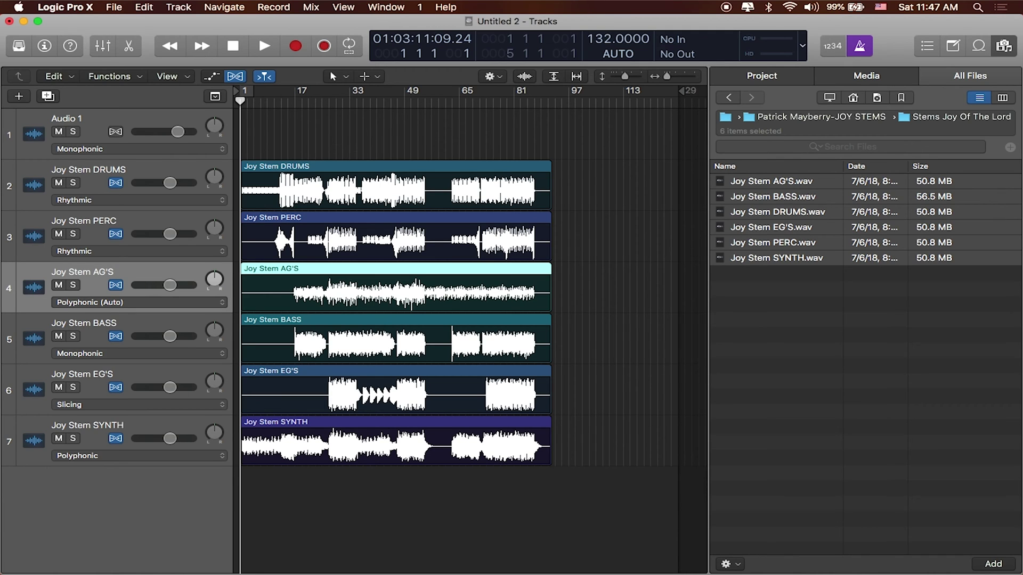
{"action": "key", "text": "space"}
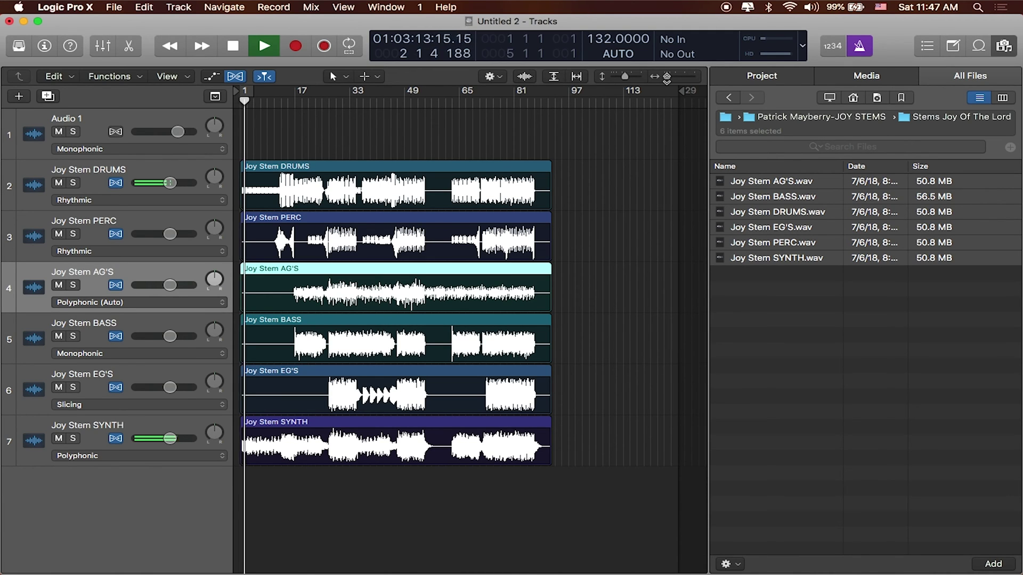
{"action": "key", "text": "space"}
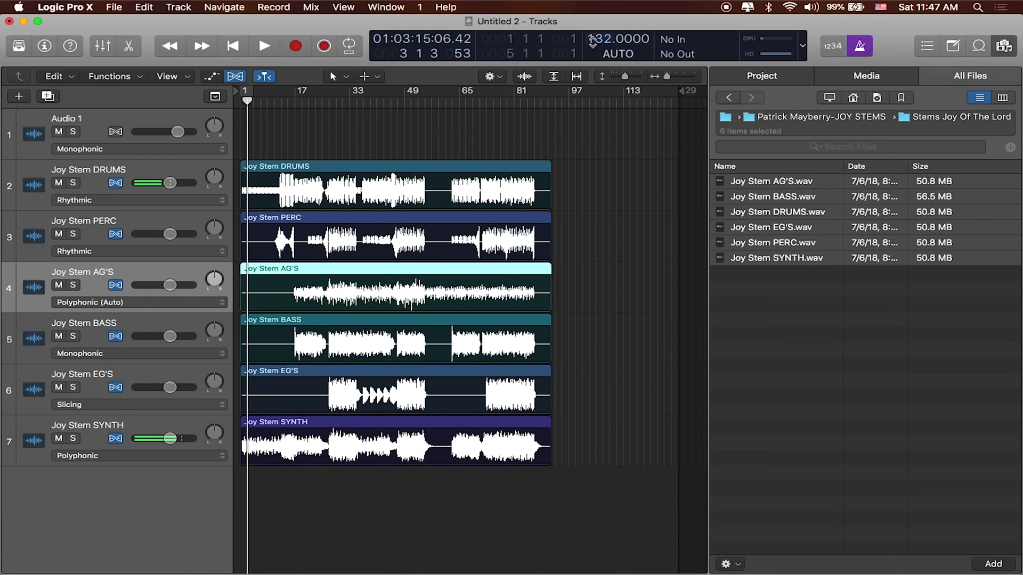
Step: Return the project tempo to 114 BPM and move the playhead to the start
{"action": "double_click", "coordinate": [596, 40]}
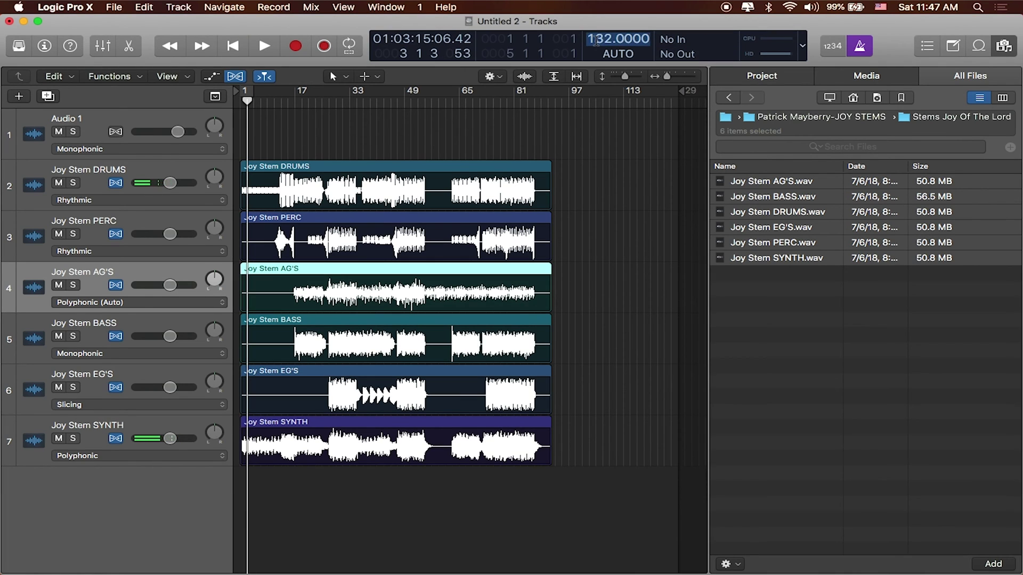
{"action": "type", "text": "114"}
{"action": "key", "text": "Return"}
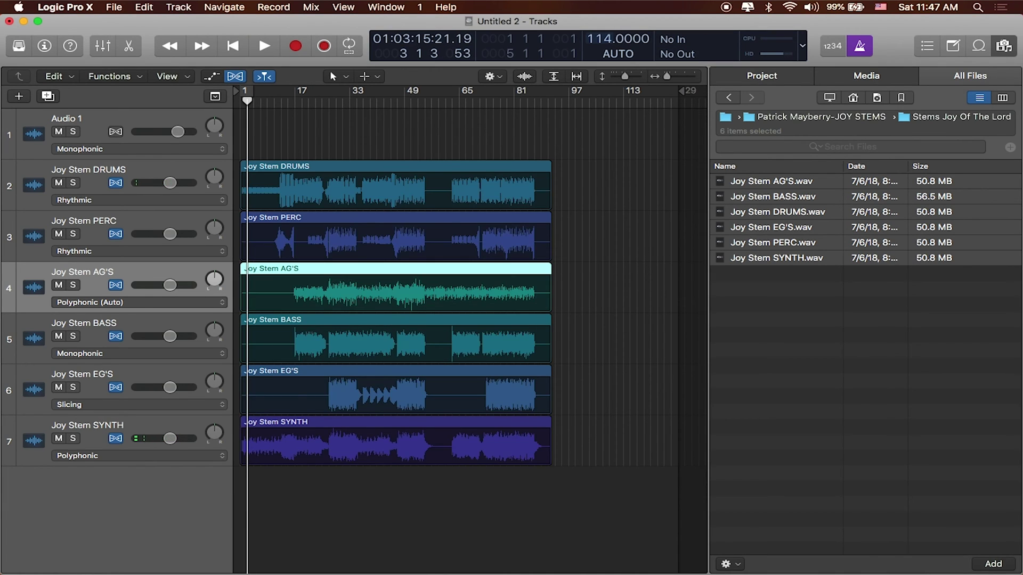
{"action": "key", "text": "Return"}
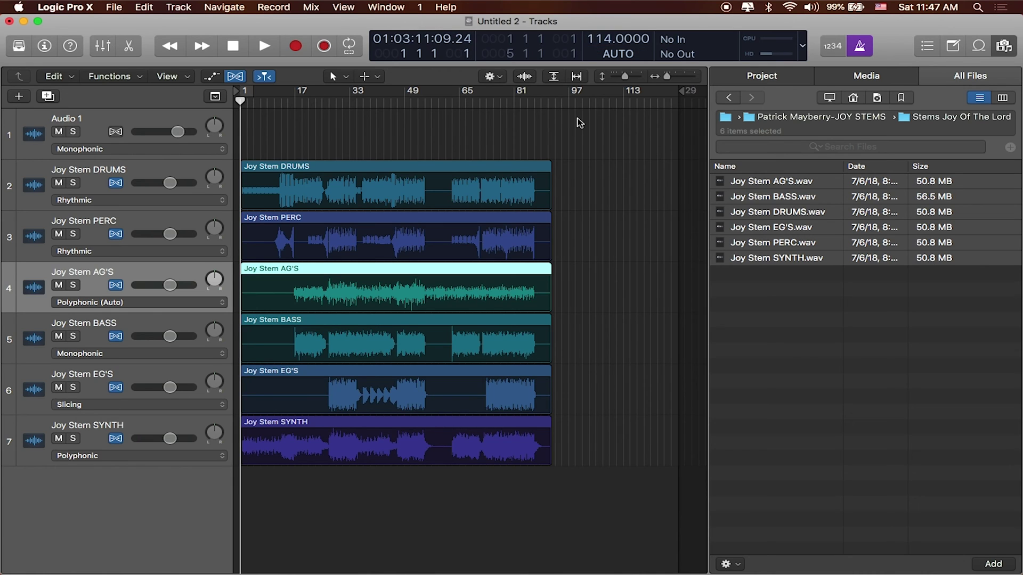
{"action": "key", "text": "Down"}
{"action": "key", "text": "Down"}
{"action": "key", "text": "Down"}
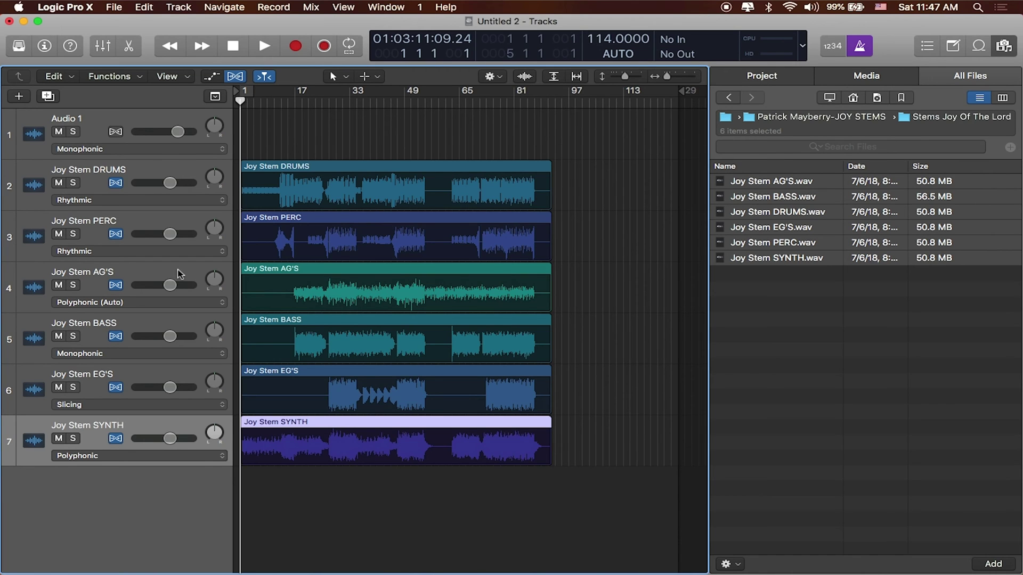
{"action": "left_click", "coordinate": [180, 274]}
{"action": "left_click", "coordinate": [188, 317]}
{"action": "left_click", "coordinate": [184, 384]}
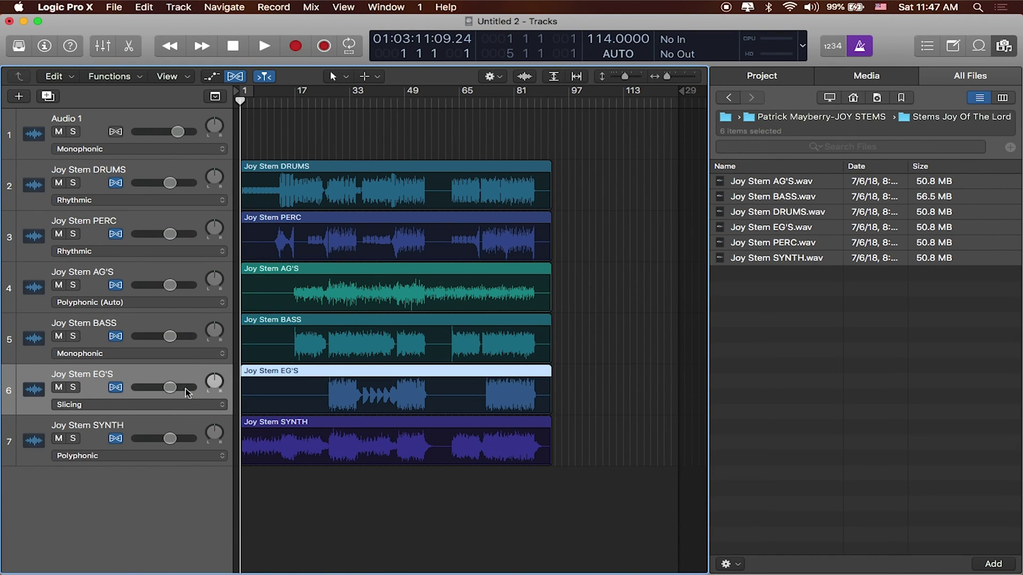
{"action": "left_click", "coordinate": [187, 427]}
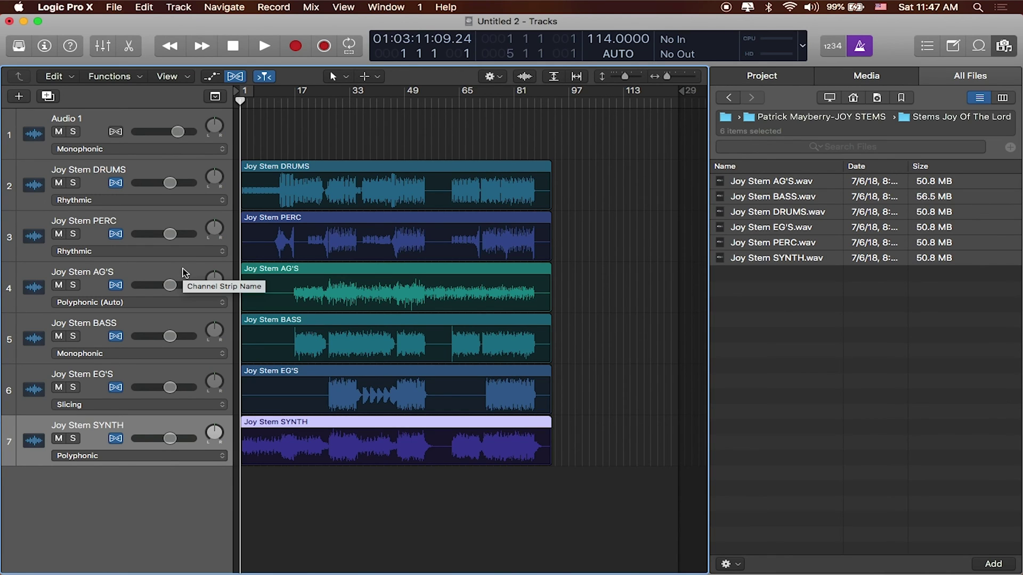
{"action": "left_click", "coordinate": [181, 273]}
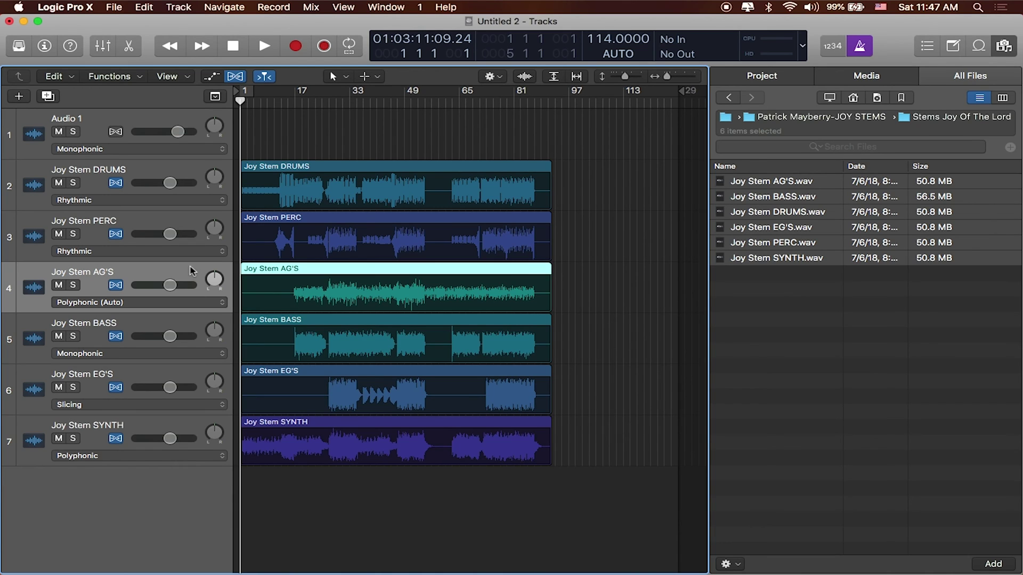
Step: Show the inspector and collapse its Track section to reveal the region settings
{"action": "left_click", "coordinate": [43, 47]}
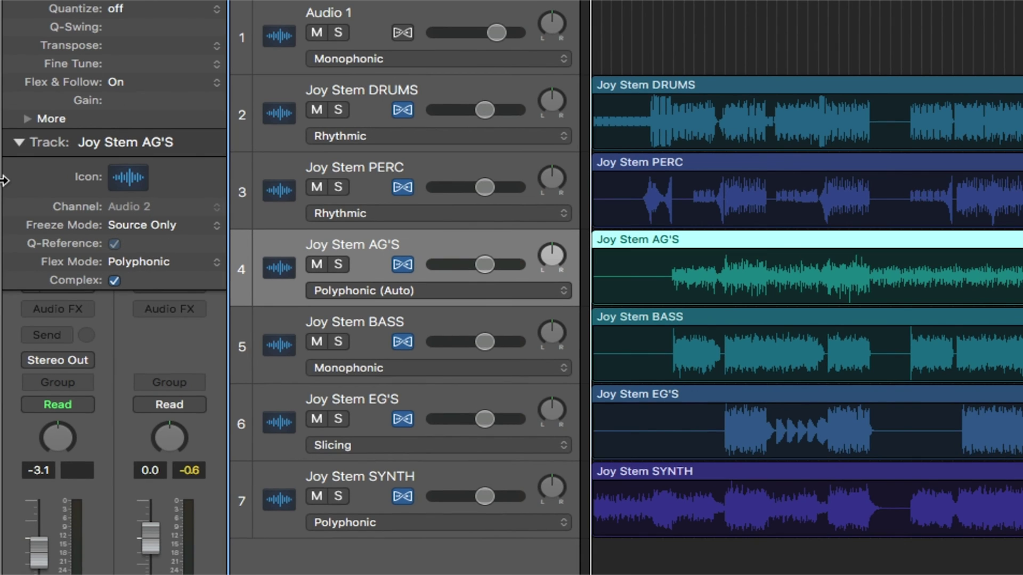
{"action": "left_click", "coordinate": [18, 141]}
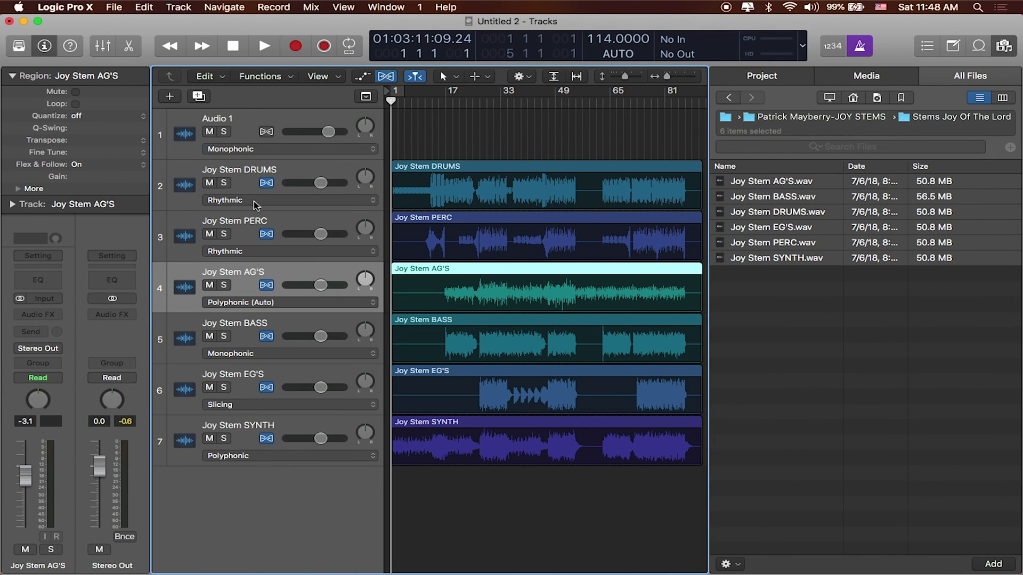
Step: Add BASS, EG'S and SYNTH to the selection, then try reselecting the four regions by dragging
{"action": "left_click", "coordinate": [470, 342], "text": "shift"}
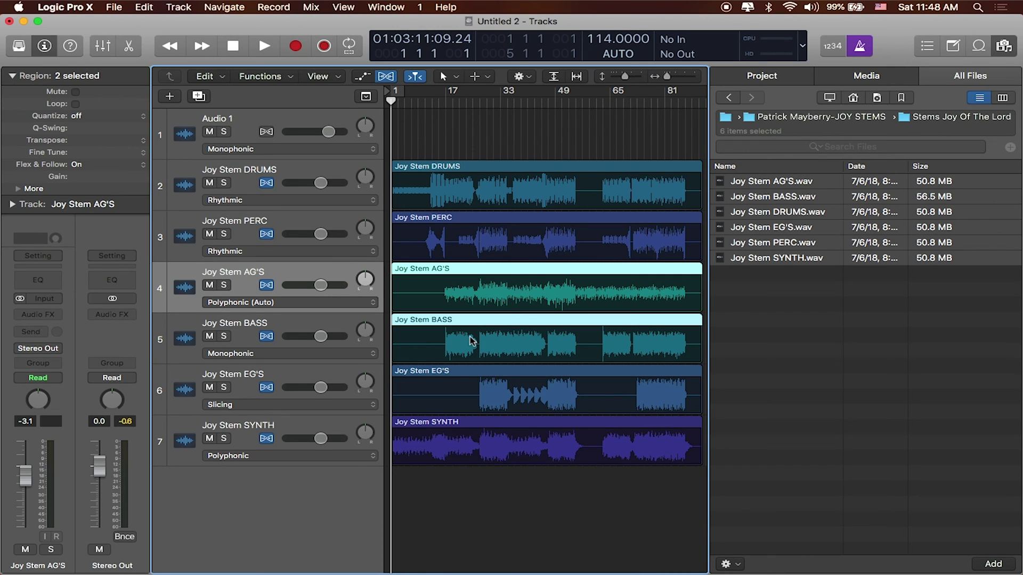
{"action": "left_click", "coordinate": [461, 381], "text": "shift"}
{"action": "left_click", "coordinate": [462, 425], "text": "shift"}
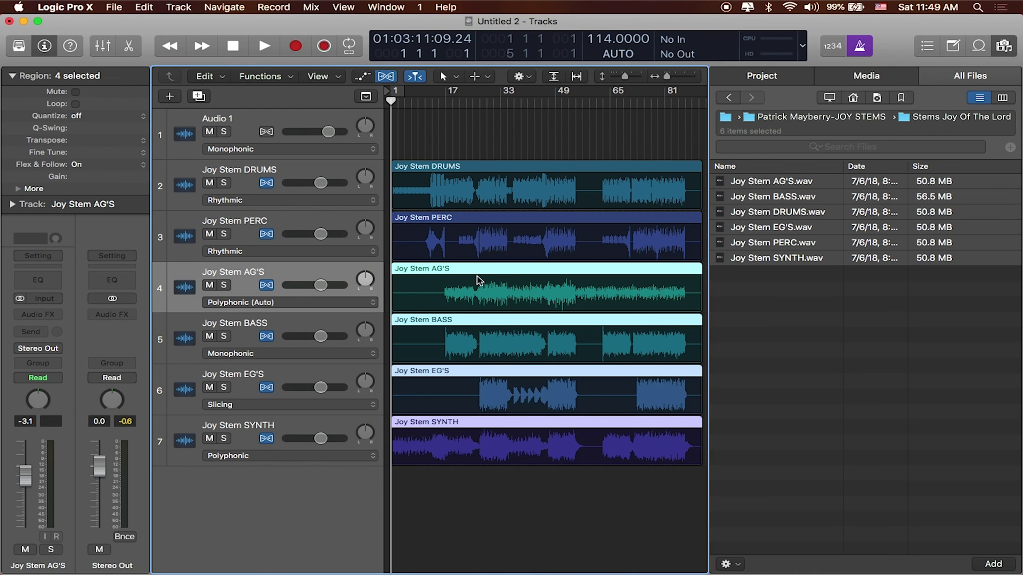
{"action": "left_click", "coordinate": [470, 523]}
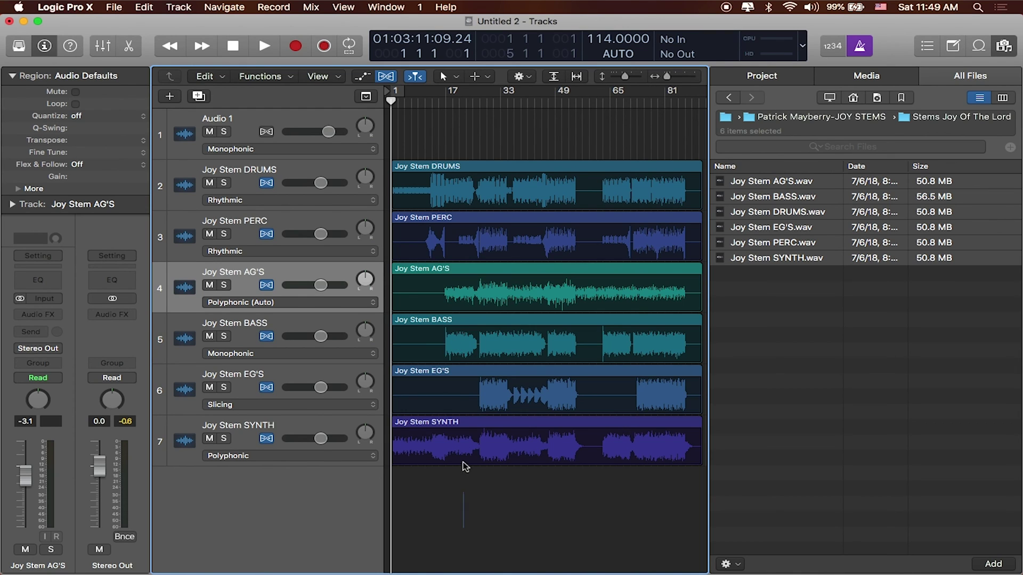
{"action": "left_click_drag", "start_coordinate": [464, 466], "coordinate": [479, 277]}
{"action": "left_click", "coordinate": [484, 517]}
Step: Select the SYNTH, EG'S, BASS and AG'S regions and transpose them by -2
{"action": "left_click", "coordinate": [469, 418]}
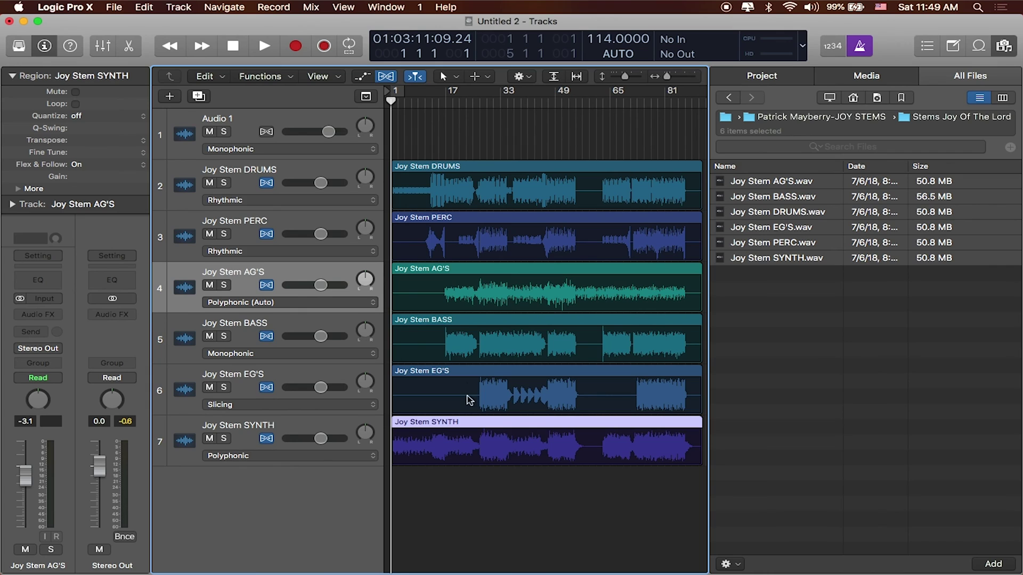
{"action": "left_click", "coordinate": [456, 372], "text": "shift"}
{"action": "left_click", "coordinate": [450, 323], "text": "shift"}
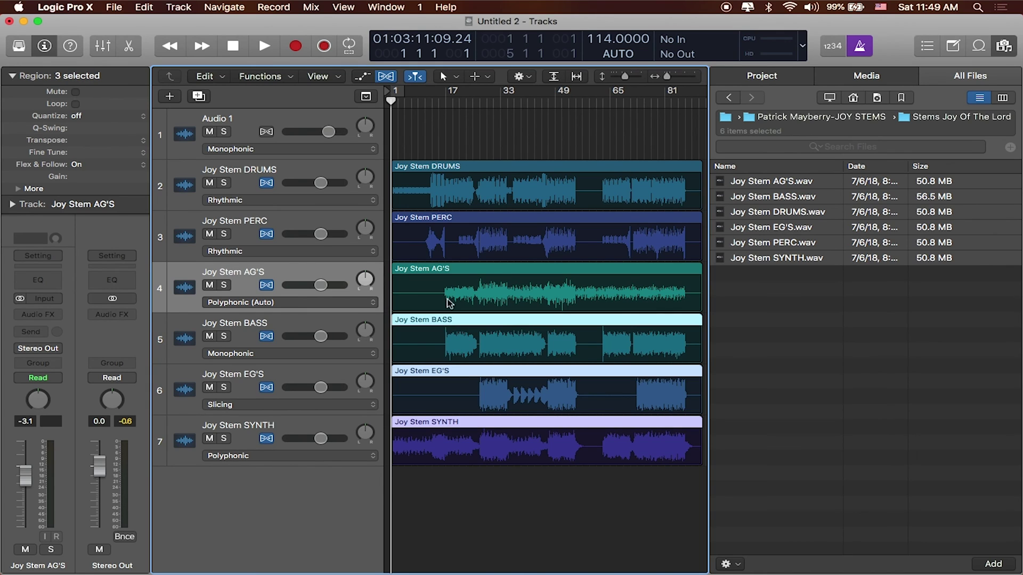
{"action": "left_click", "coordinate": [446, 272], "text": "shift"}
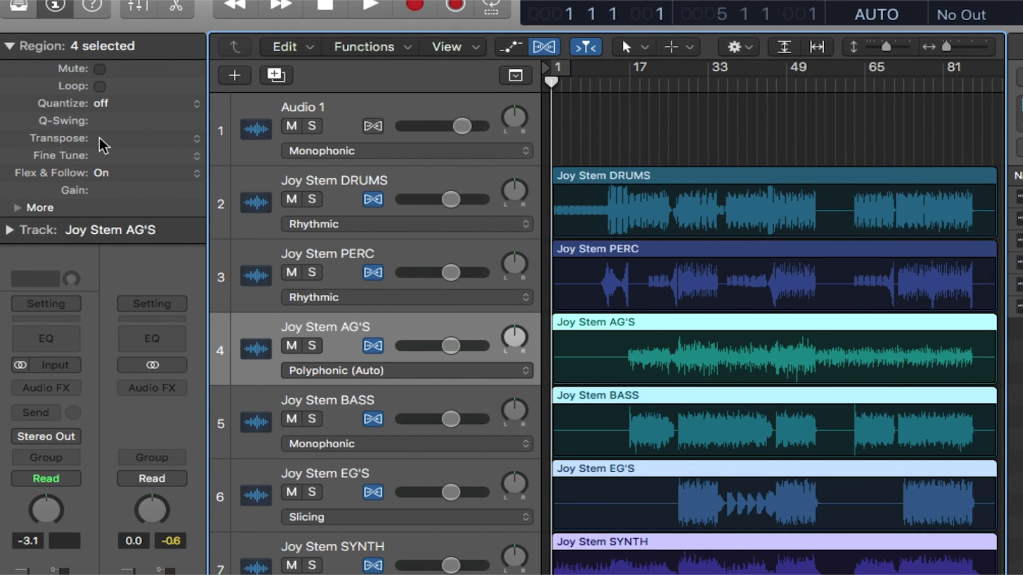
{"action": "mouse_move", "coordinate": [104, 145]}
{"action": "left_mouse_down"}
{"action": "mouse_move", "coordinate": [104, 162]}
{"action": "mouse_move", "coordinate": [110, 147]}
{"action": "left_mouse_up"}
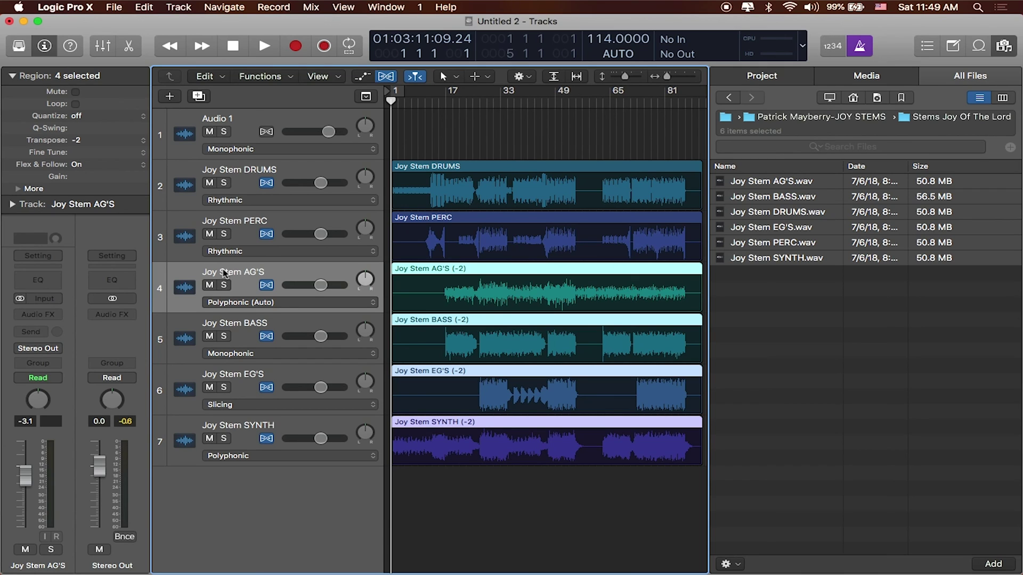
Step: Play the -2 transposed stems, then raise the four regions' transposition to +2
{"action": "key", "text": "space"}
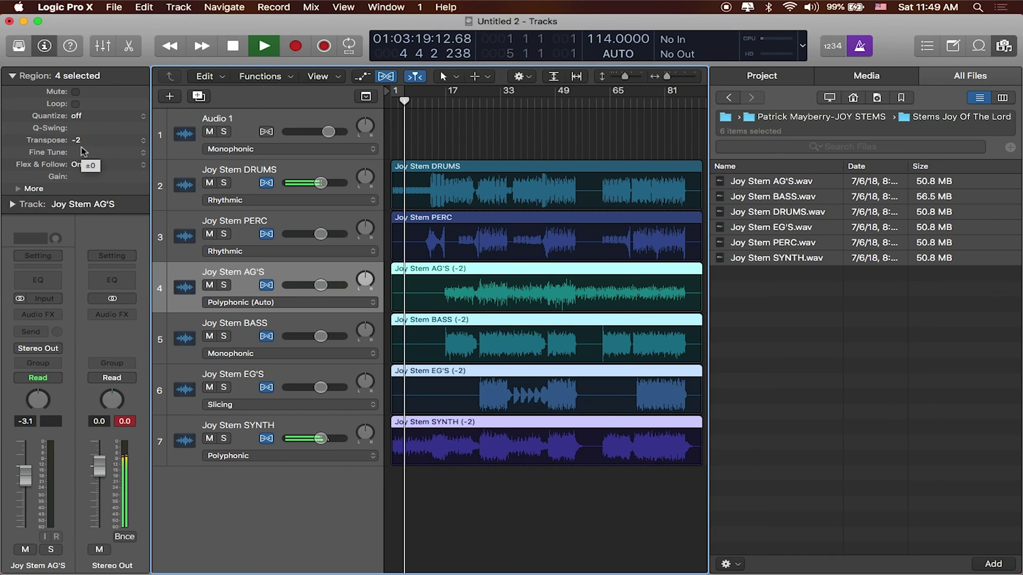
{"action": "key", "text": "space"}
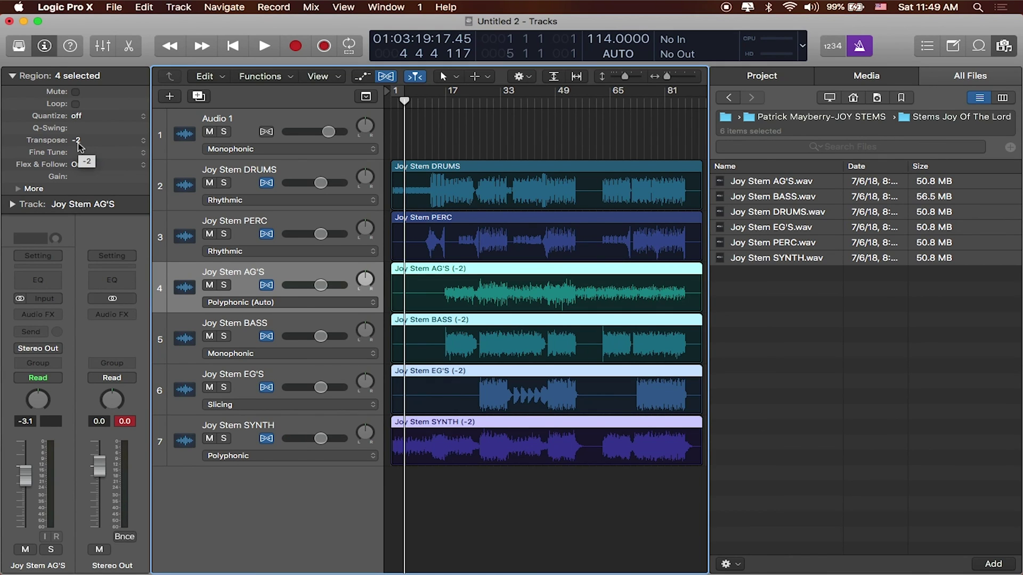
{"action": "left_click_drag", "start_coordinate": [78, 143], "coordinate": [78, 131]}
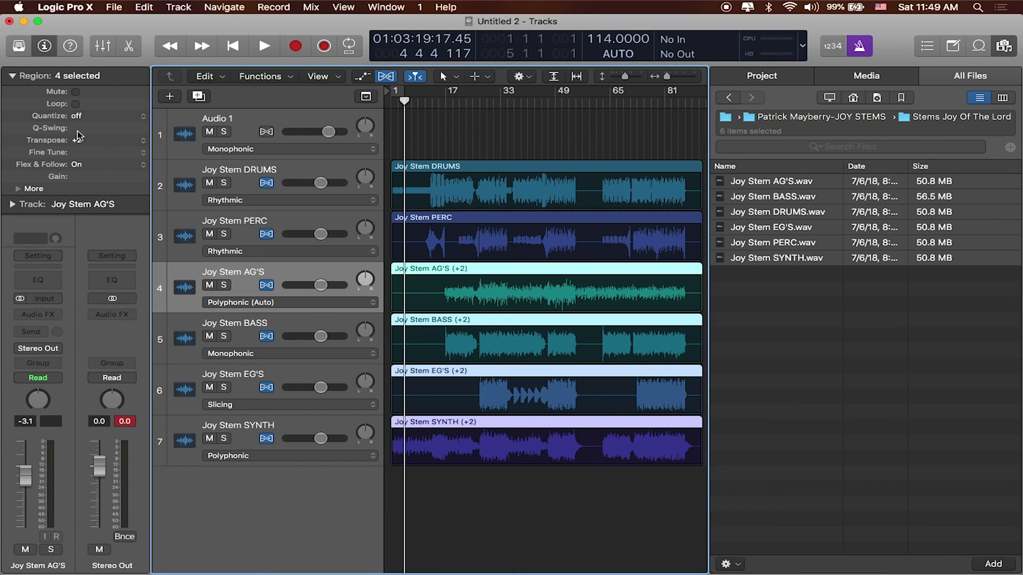
Step: Play the +2 transposed stems from bar 1 and stop playback
{"action": "key", "text": "Return"}
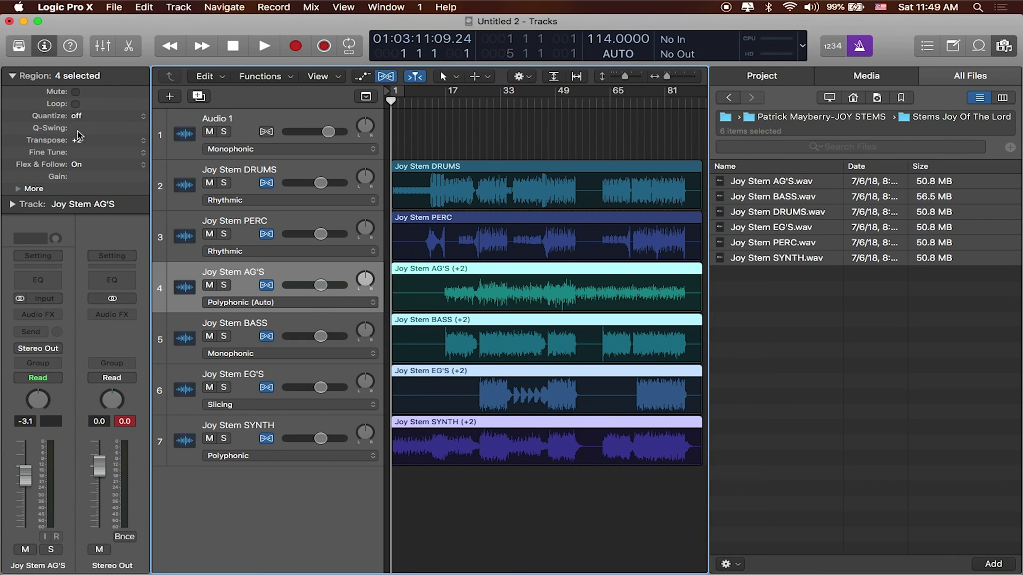
{"action": "key", "text": "space"}
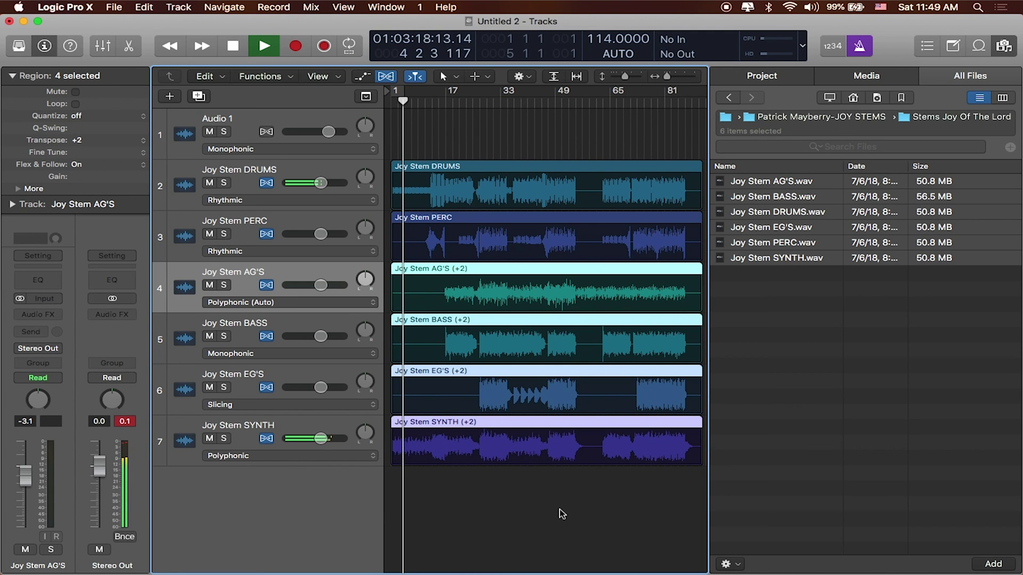
{"action": "key", "text": "space"}
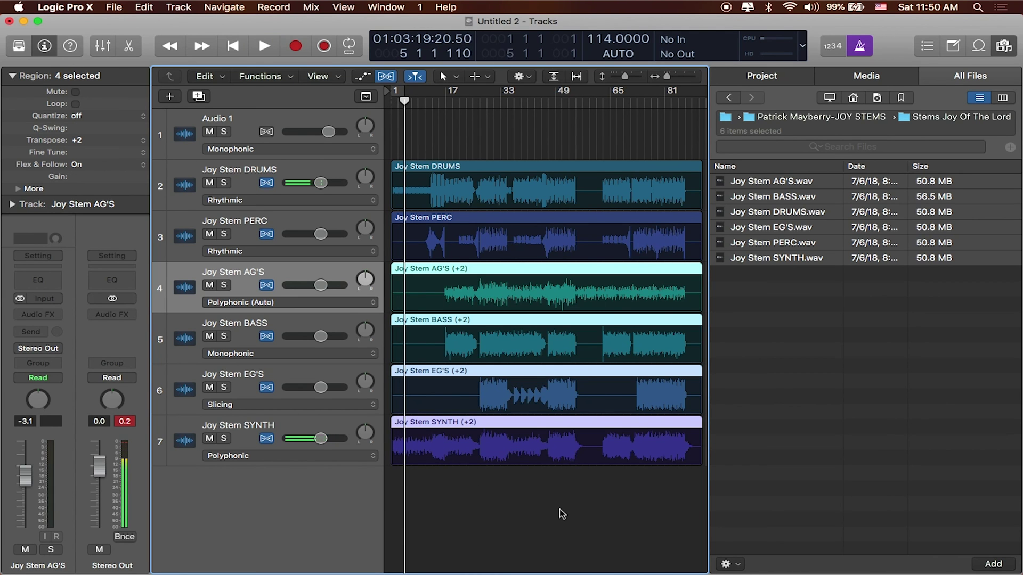